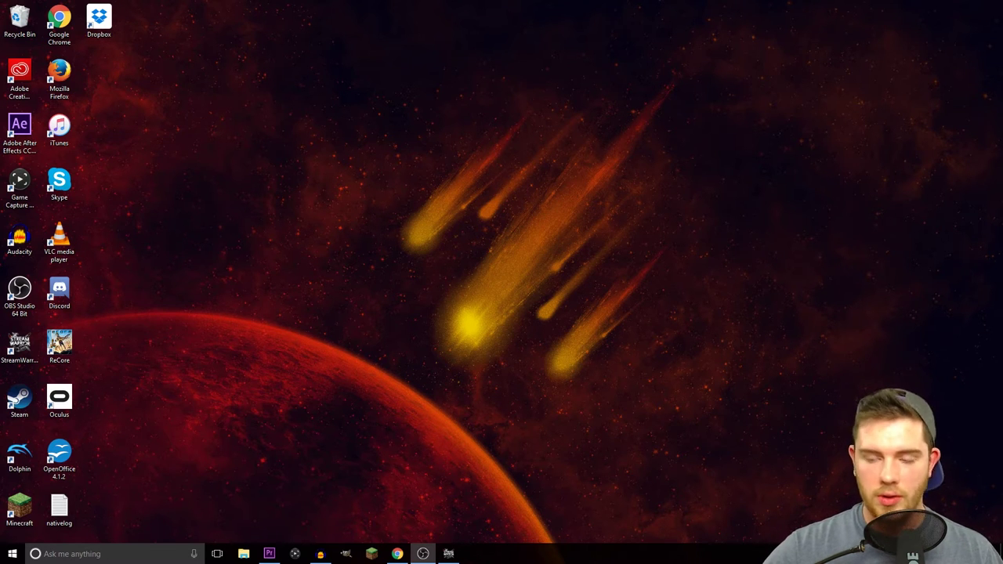
# Launch Chrome, go to YouTube, and open RetroMillennia's Creator Studio upload defaults via Status and features
pyautogui.click(397, 553)
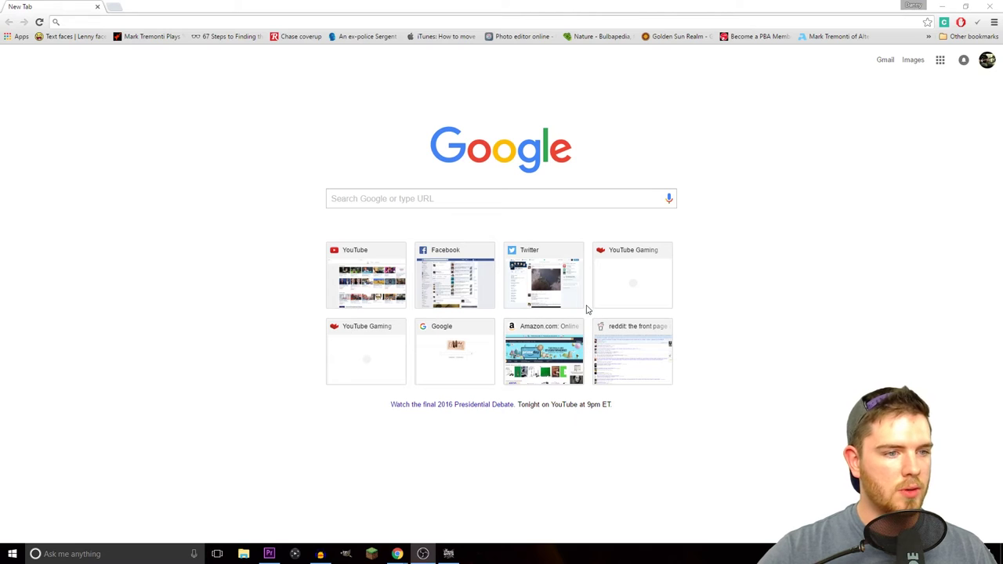
pyautogui.click(366, 266)
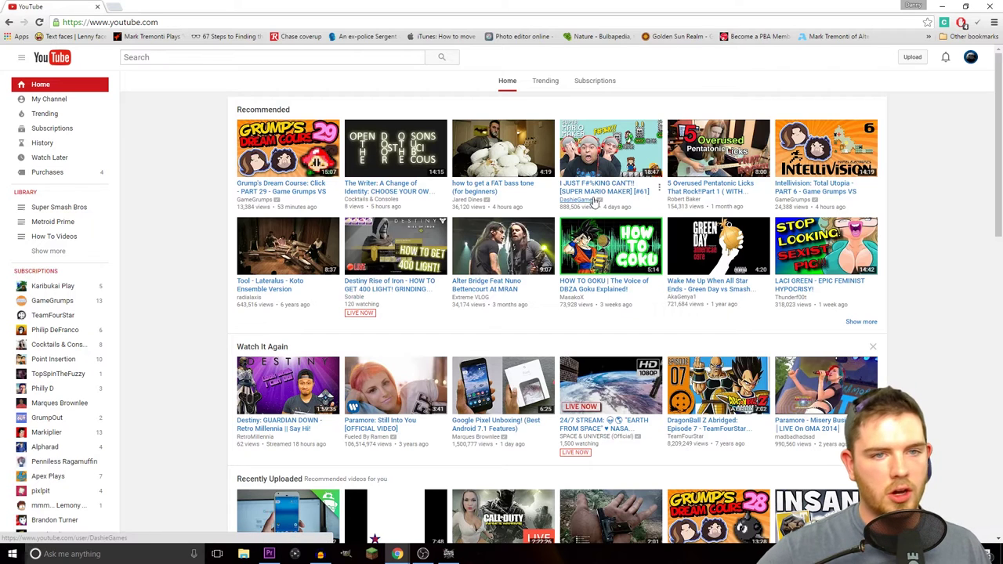
pyautogui.click(974, 67)
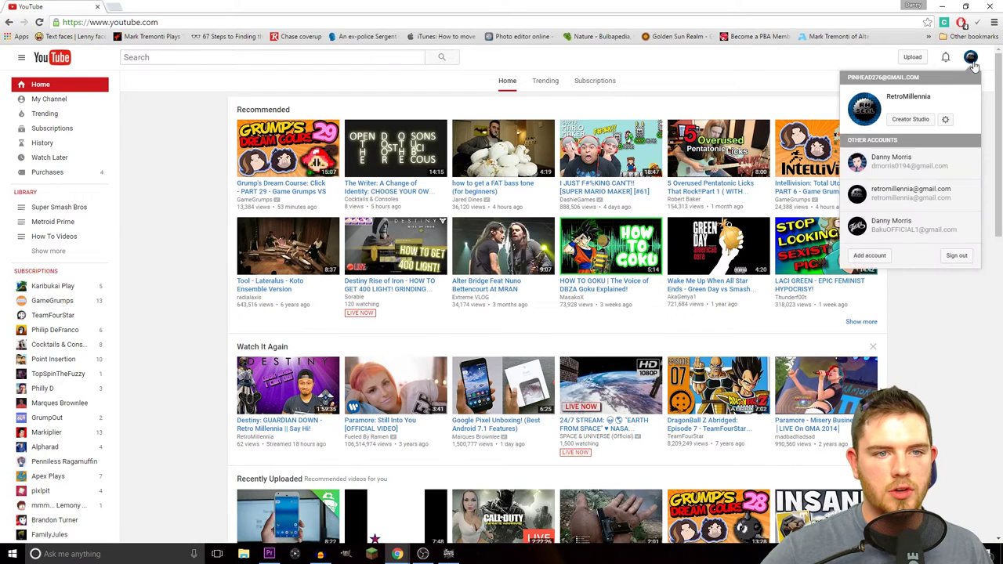
pyautogui.click(917, 156)
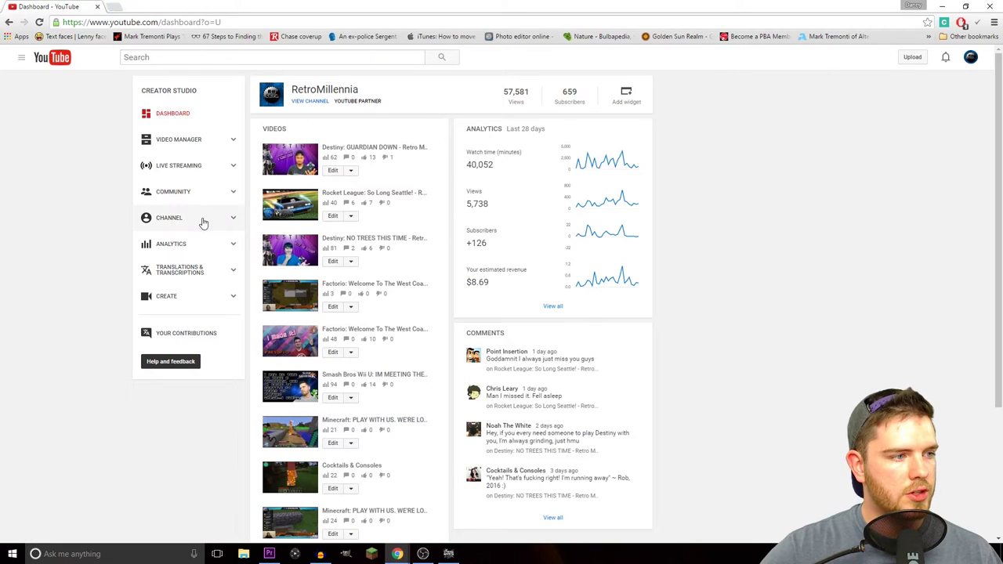
pyautogui.click(201, 220)
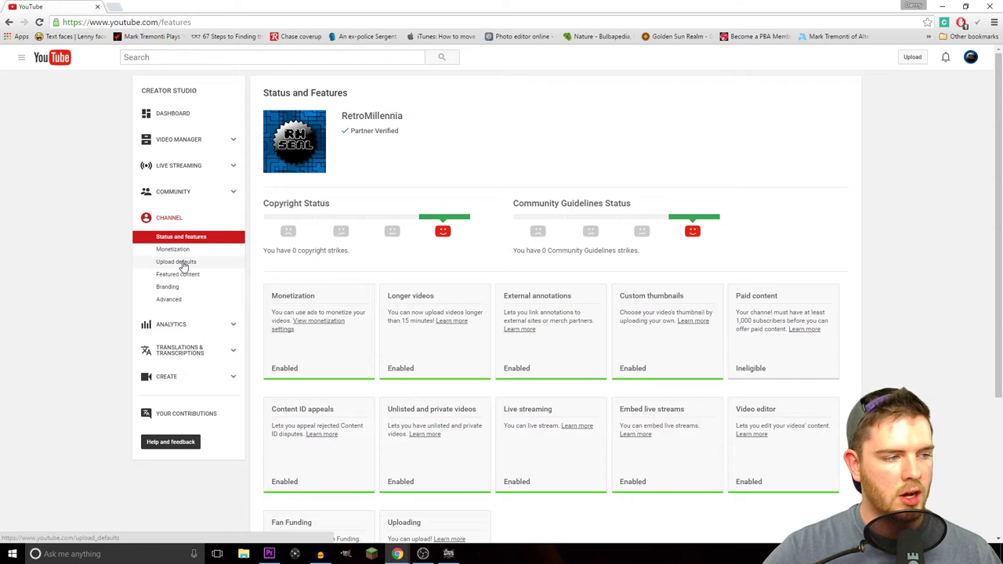
pyautogui.click(184, 267)
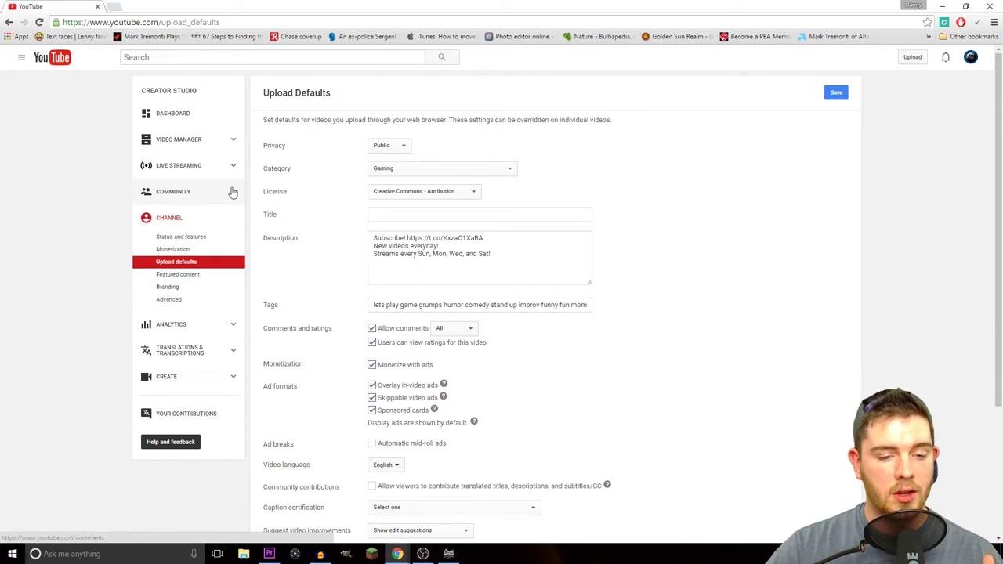
# Read through the default tags up to 'happiness', then select and deselect the default description text
pyautogui.click(406, 305)
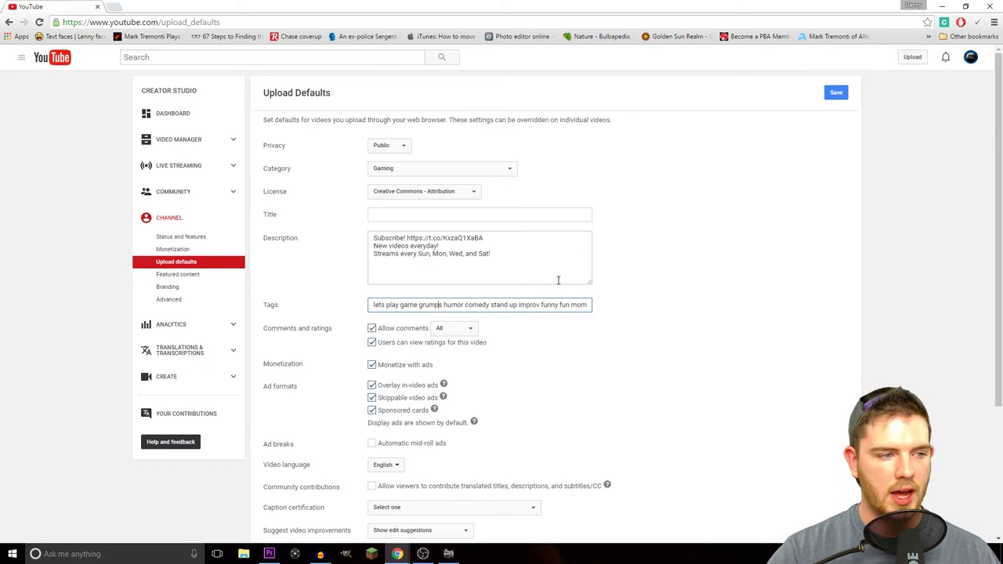
pyautogui.press('Right')
pyautogui.press('Right')
pyautogui.press('Right')
pyautogui.press('Right')
pyautogui.press('Right')
pyautogui.press('Right')
pyautogui.press('Right')
pyautogui.press('Right')
pyautogui.press('Right')
pyautogui.press('Right')
pyautogui.press('Right')
pyautogui.press('Right')
pyautogui.press('Right')
pyautogui.press('Right')
pyautogui.press('Right')
pyautogui.press('Right')
pyautogui.press('Right')
pyautogui.press('Right')
pyautogui.press('Right')
pyautogui.press('Right')
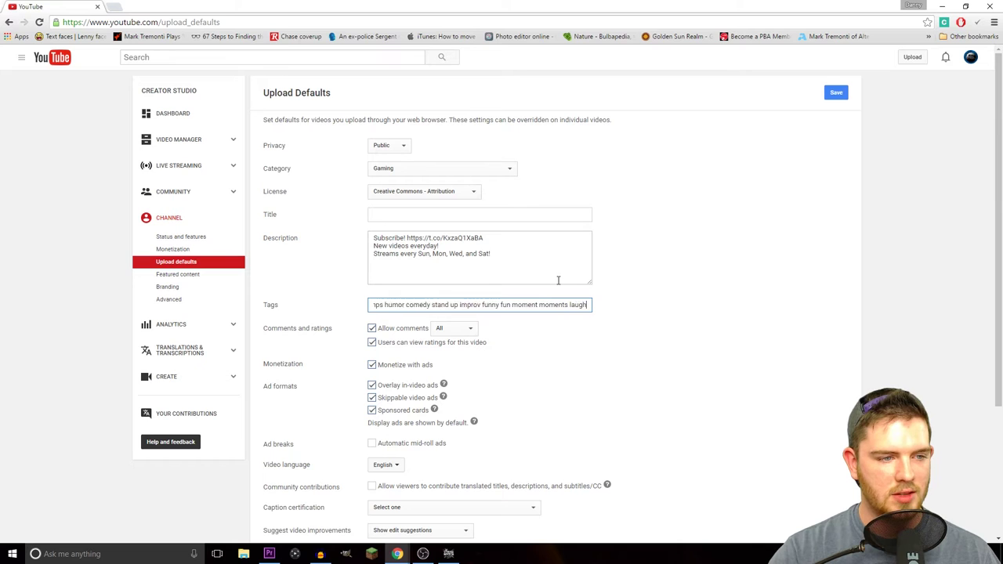
pyautogui.press('Right')
pyautogui.press('Right')
pyautogui.press('Right')
pyautogui.press('Right')
pyautogui.press('Right')
pyautogui.press('Right')
pyautogui.press('Right')
pyautogui.press('Right')
pyautogui.press('Right')
pyautogui.press('Right')
pyautogui.press('Right')
pyautogui.press('Right')
pyautogui.press('Right')
pyautogui.press('Right')
pyautogui.press('Right')
pyautogui.press('Right')
pyautogui.press('Right')
pyautogui.press('Right')
pyautogui.press('Right')
pyautogui.press('Right')
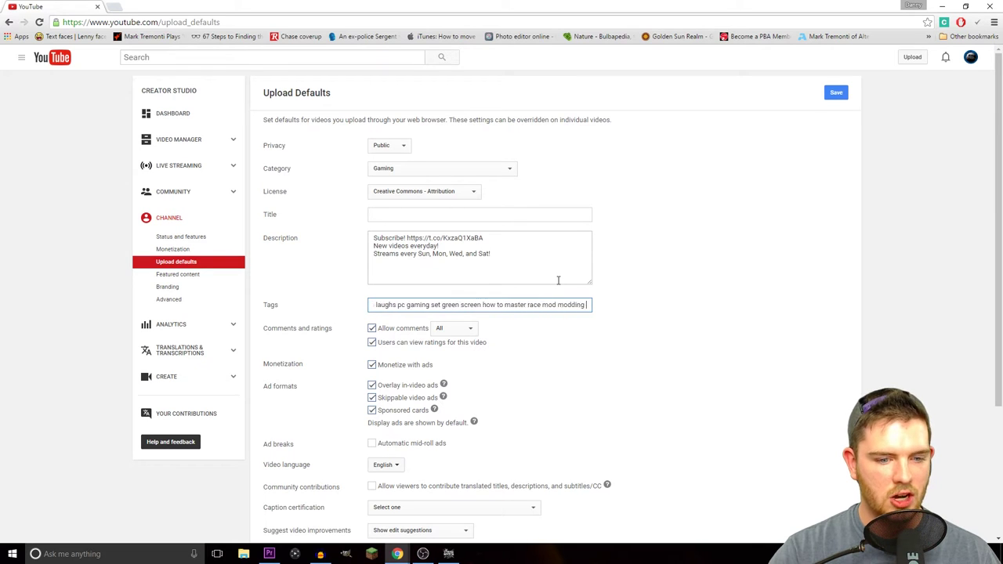
pyautogui.press('Right')
pyautogui.press('Right')
pyautogui.press('Right')
pyautogui.press('Right')
pyautogui.press('Right')
pyautogui.press('Right')
pyautogui.press('Right')
pyautogui.press('Right')
pyautogui.press('Right')
pyautogui.press('Right')
pyautogui.press('Right')
pyautogui.press('Right')
pyautogui.press('Right')
pyautogui.press('Right')
pyautogui.press('Right')
pyautogui.press('Right')
pyautogui.press('Right')
pyautogui.press('Right')
pyautogui.press('Right')
pyautogui.press('Right')
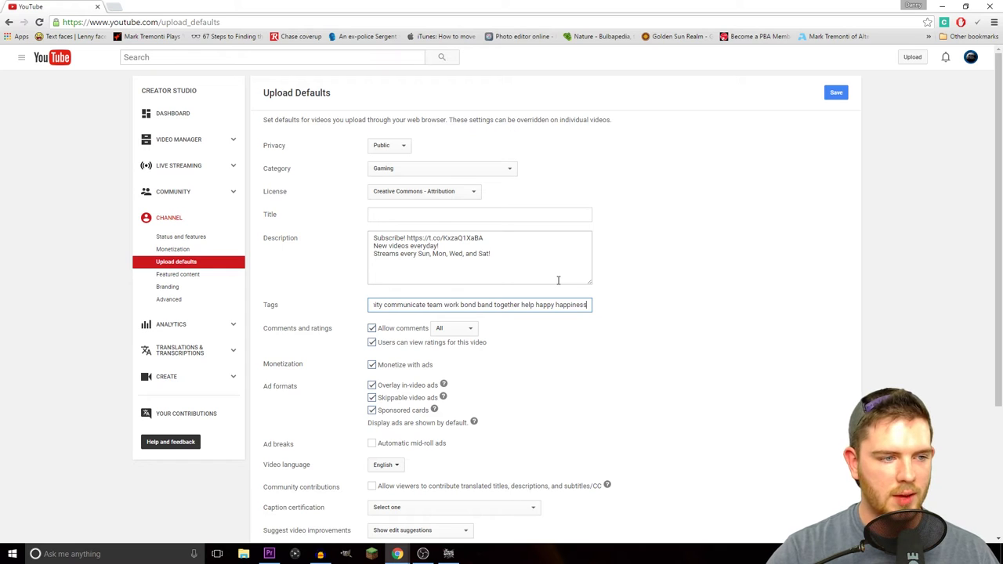
pyautogui.hotkey('ctrl', 'Left')
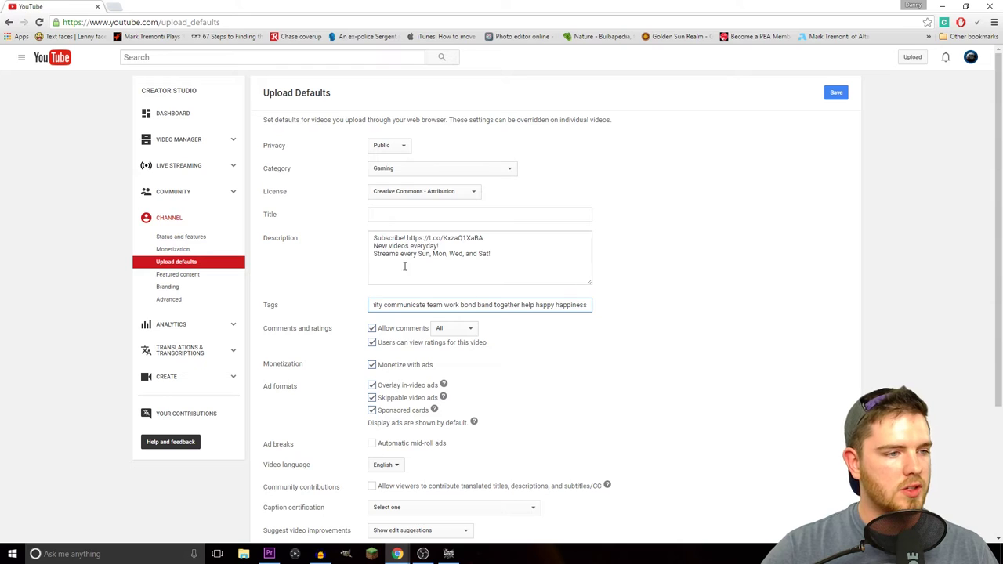
pyautogui.moveTo(369, 238); pyautogui.dragTo(426, 256)
pyautogui.click(466, 254)
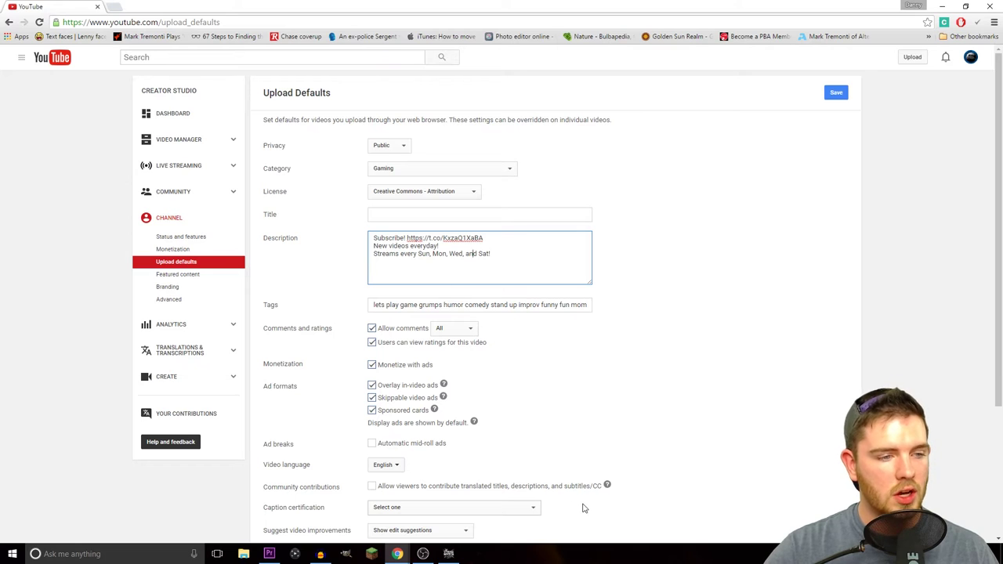
# Switch to the other signed-in account, open Destiny: GUARDIAN DOWN, and check the account menu
pyautogui.click(971, 59)
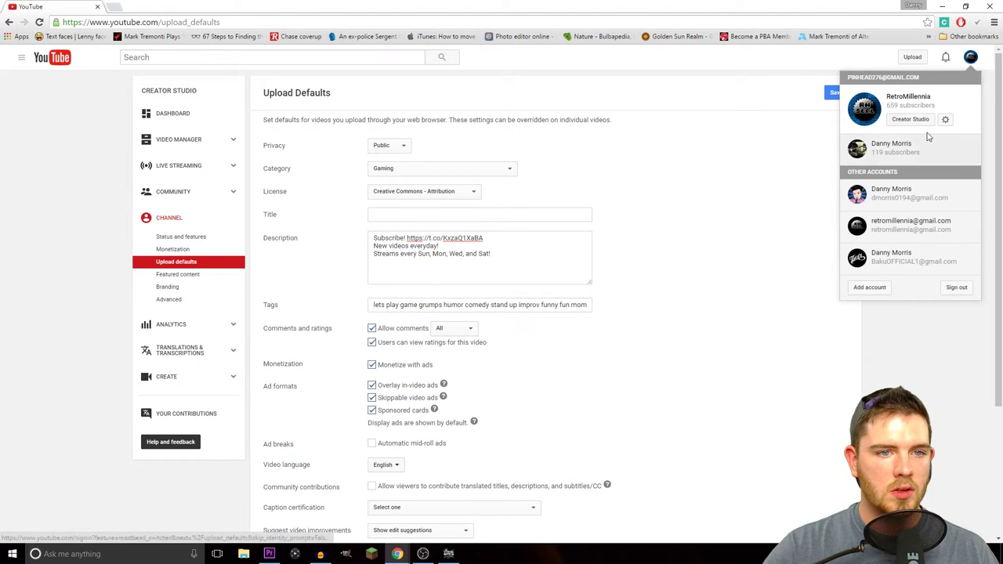
pyautogui.click(183, 145)
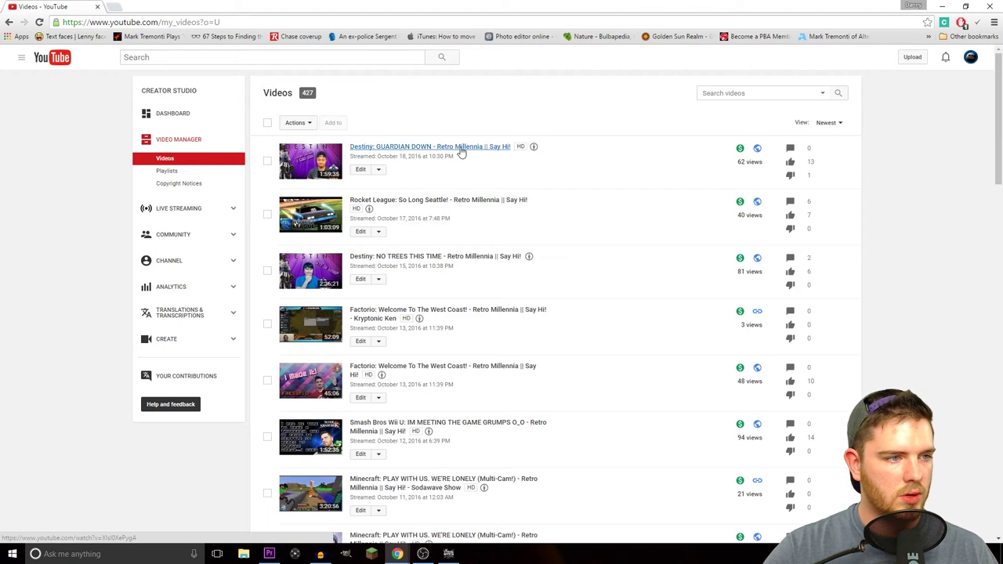
pyautogui.click(461, 149)
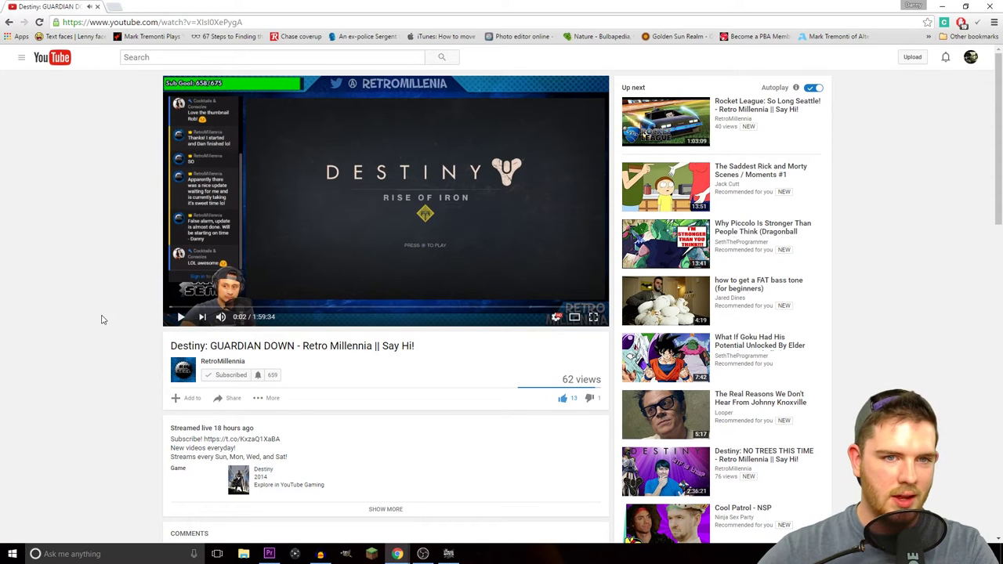
pyautogui.click(970, 57)
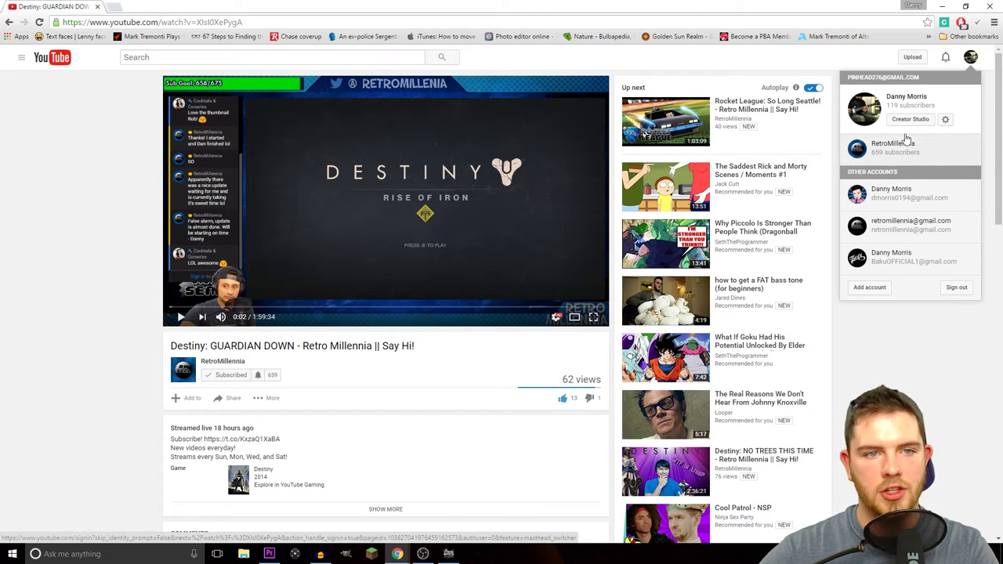
pyautogui.click(967, 62)
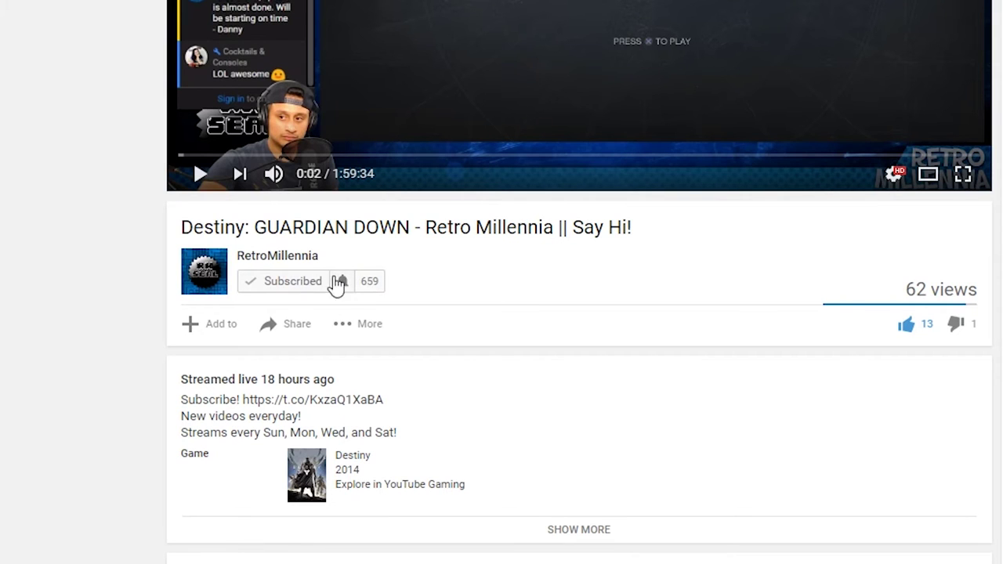
# Turn on all notifications for RetroMillennia from the bell and go to the account notification settings
pyautogui.click(342, 287)
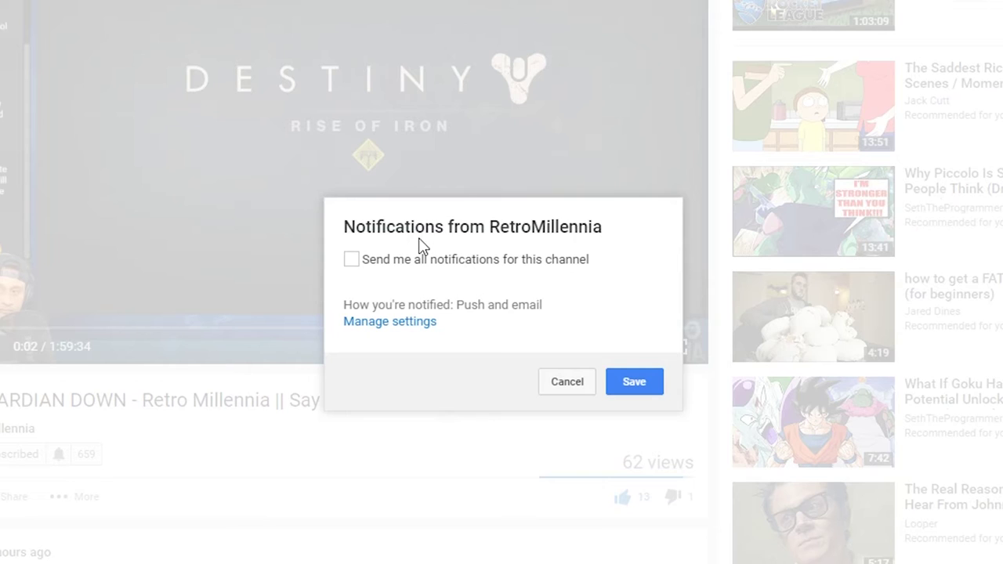
pyautogui.click(352, 260)
pyautogui.click(392, 322)
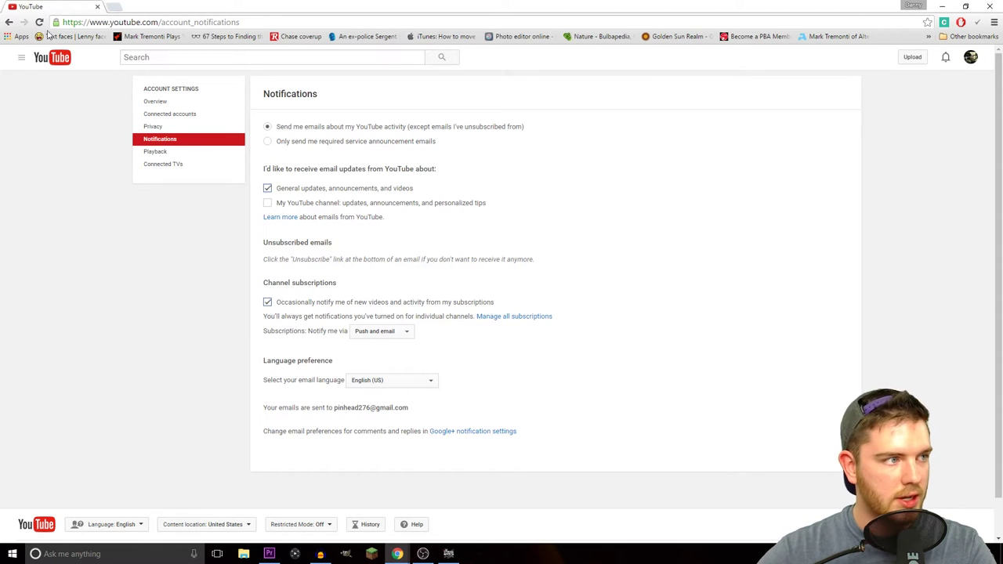
# Return to the Destiny watch page and reopen RetroMillennia's bell notification options
pyautogui.click(9, 22)
pyautogui.click(262, 375)
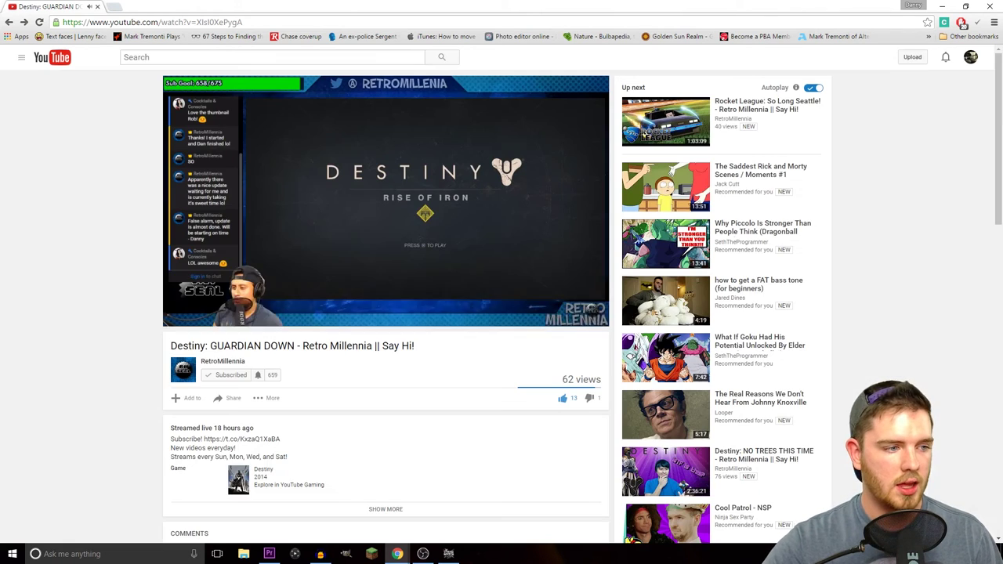
# Cancel the notification dialog, pause the video at 0:20, then tick all notifications and cancel again
pyautogui.click(538, 335)
pyautogui.click(182, 321)
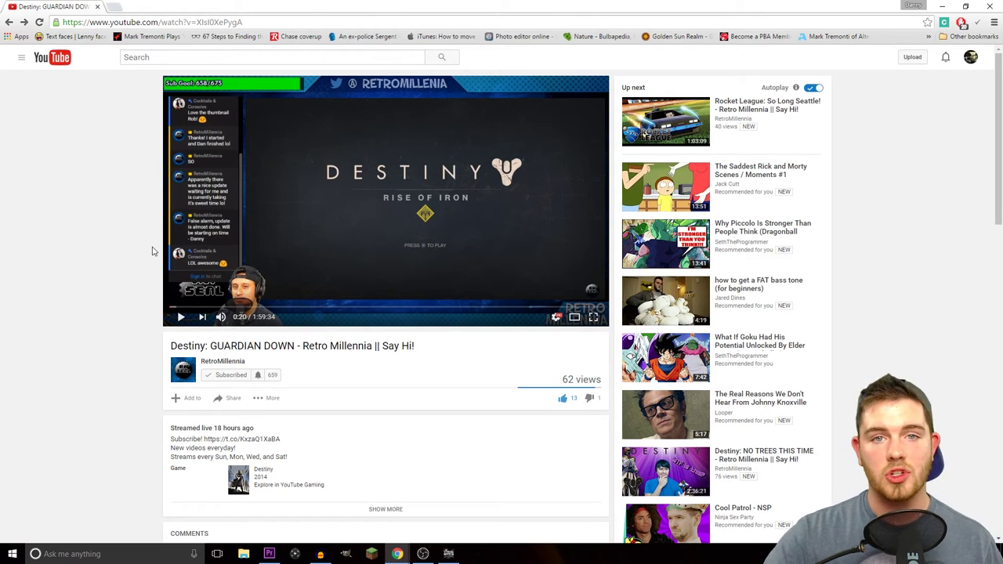
pyautogui.click(259, 377)
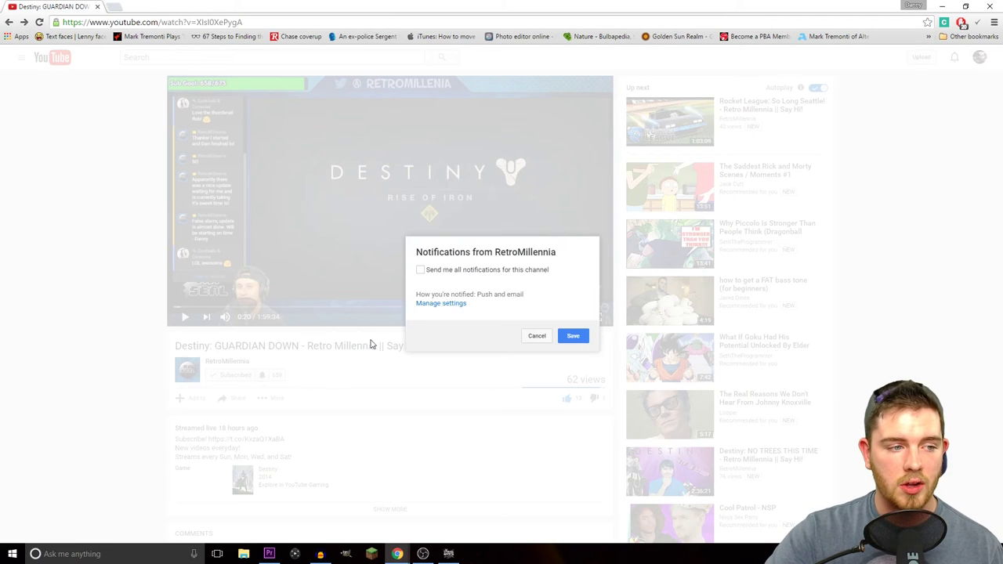
pyautogui.click(420, 270)
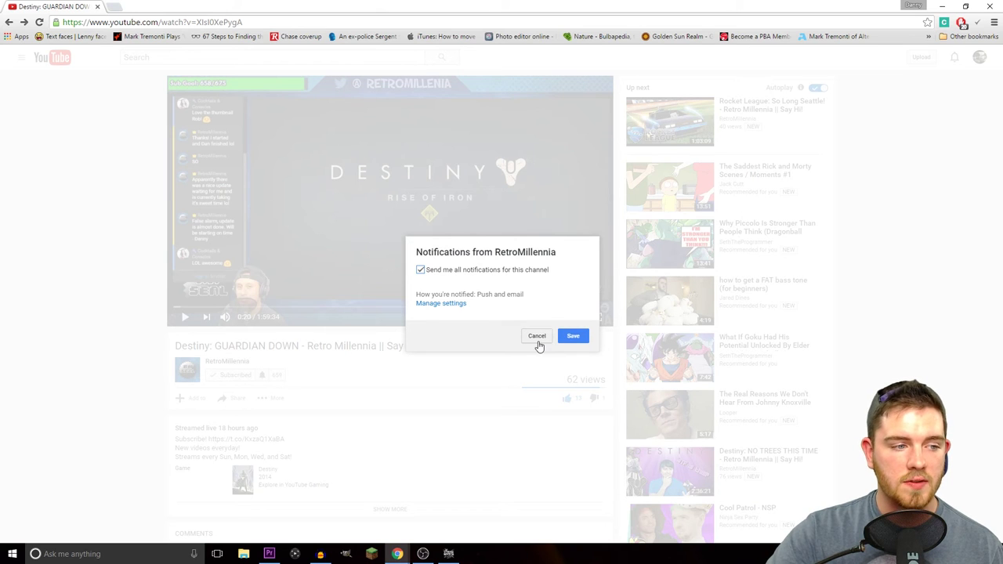
pyautogui.click(538, 343)
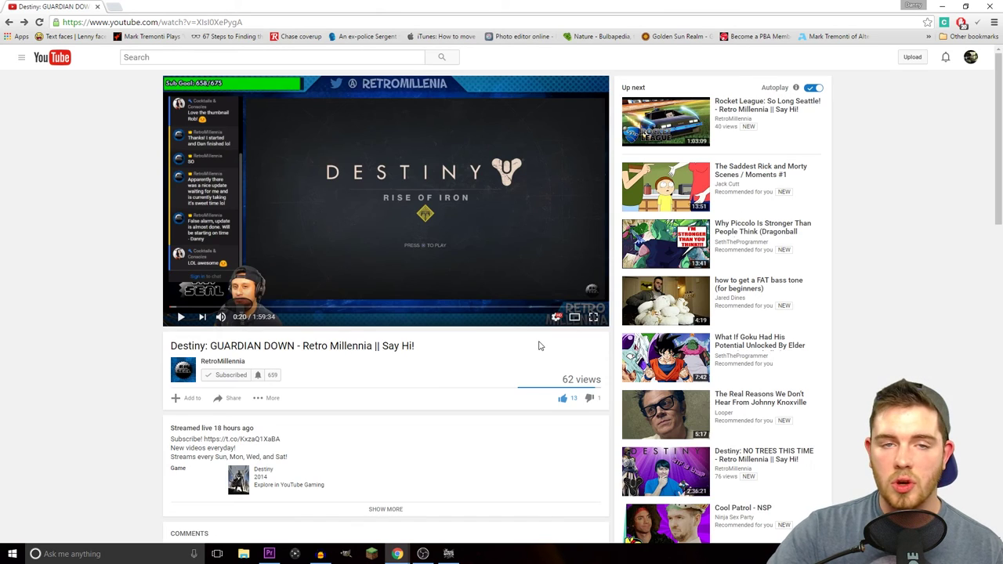